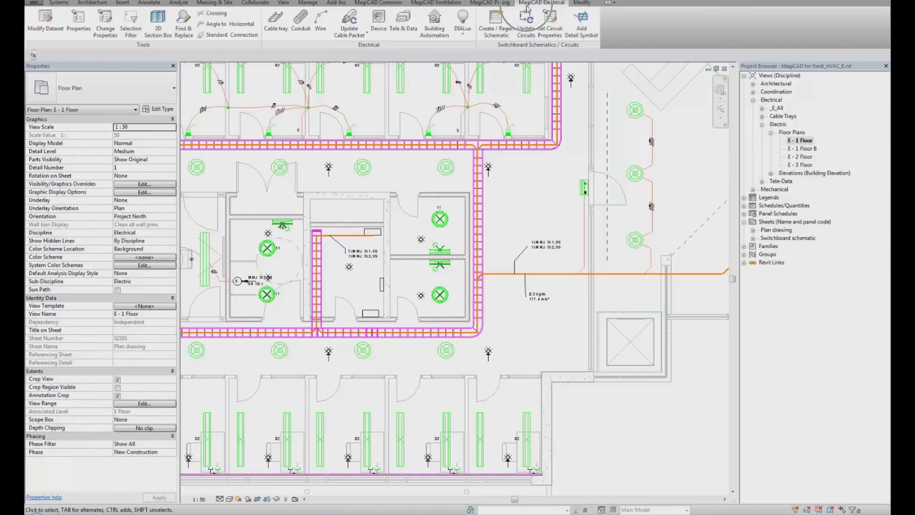
- Create the switchboard schematic for panel SB 10.1
click(505, 36)
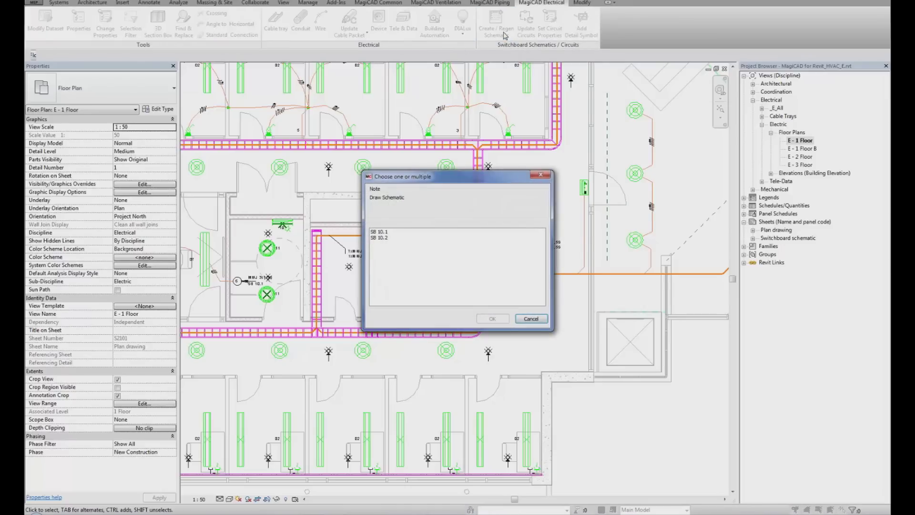
click(379, 232)
click(491, 319)
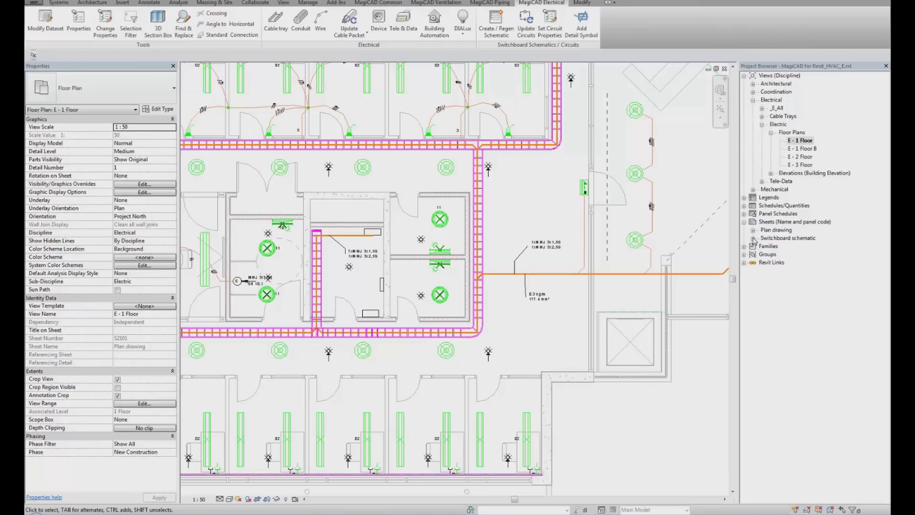
- View schematic sheet S2SB10.1-02 and list the schematic sheets of panel SB 10.2
click(753, 238)
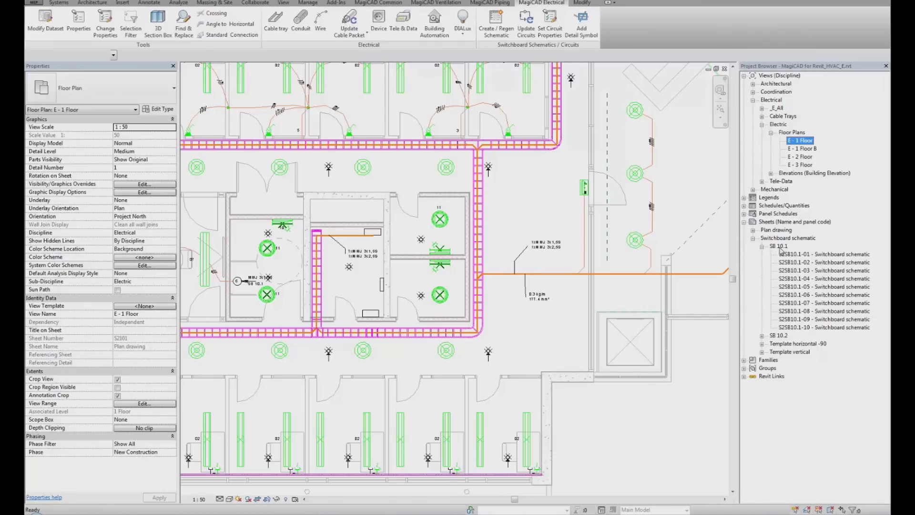
double_click(791, 263)
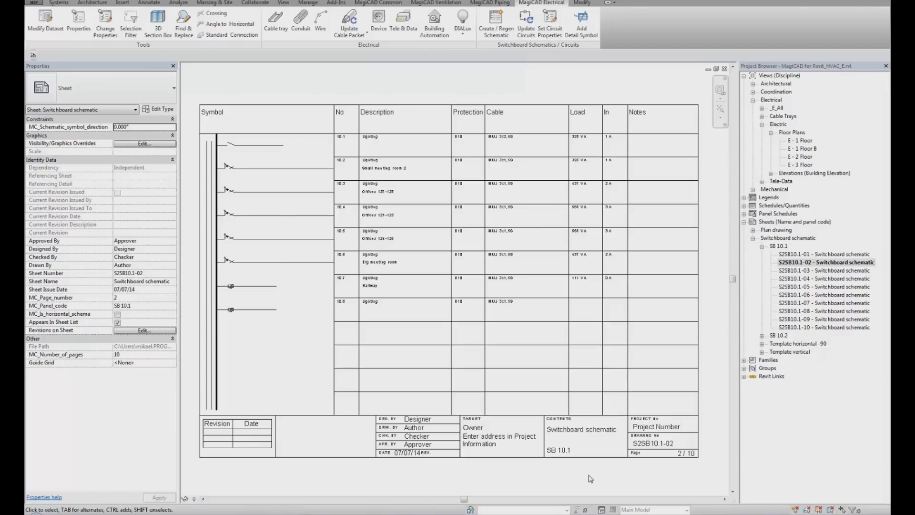
click(762, 336)
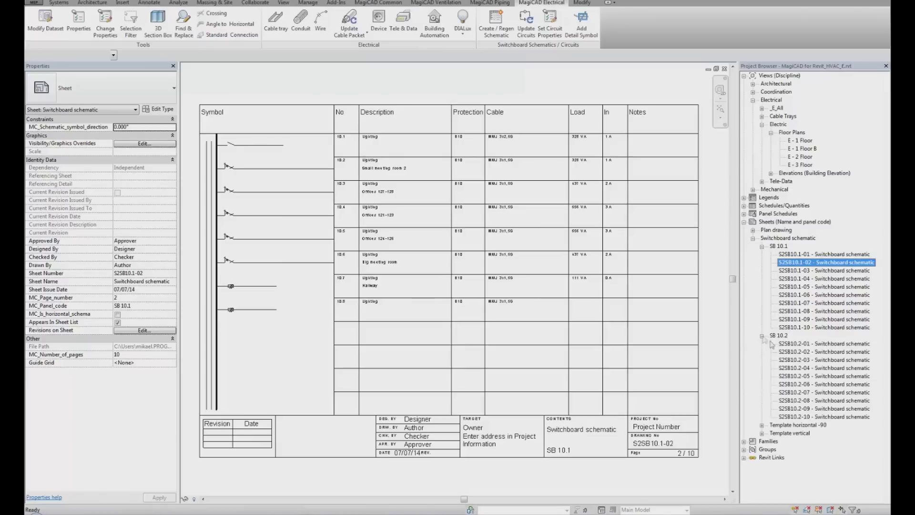
double_click(794, 351)
double_click(826, 265)
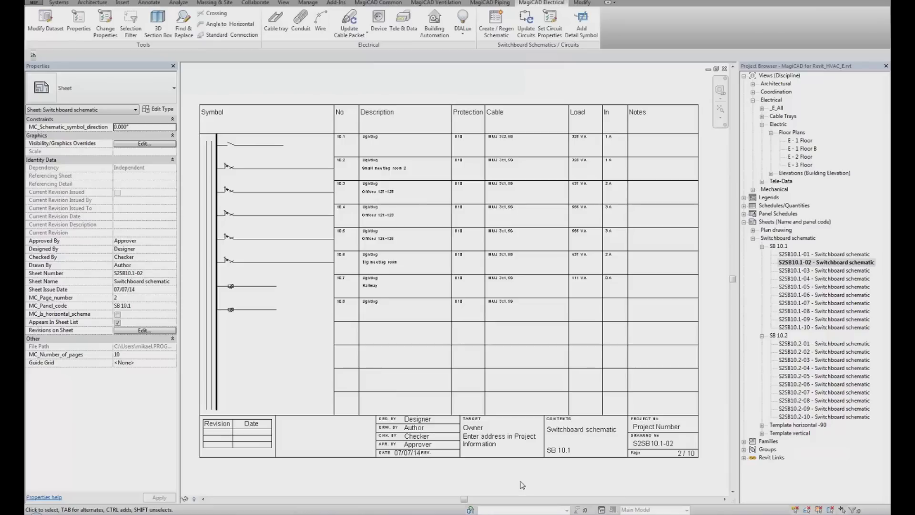
- In the E - 1 Floor plan, create a power circuit from the three upper corridor lights and connect it to panel SB 10.1
double_click(795, 141)
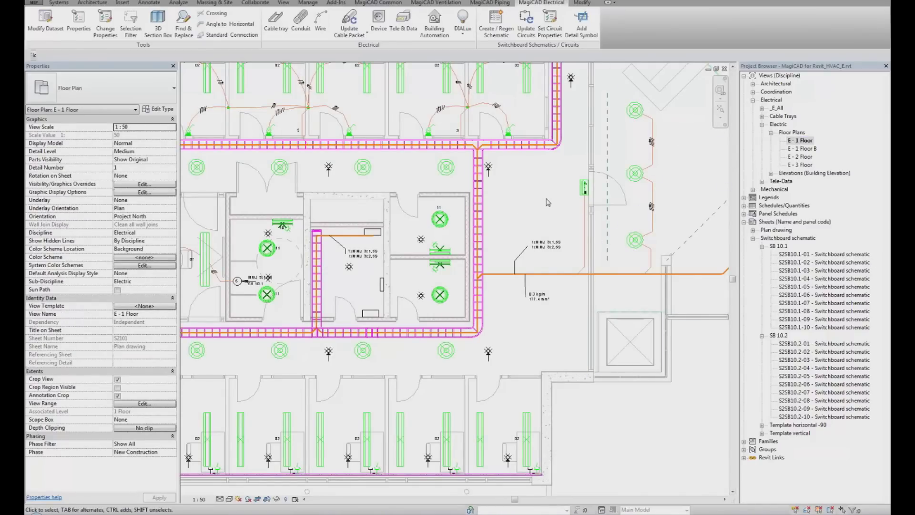
click(280, 167)
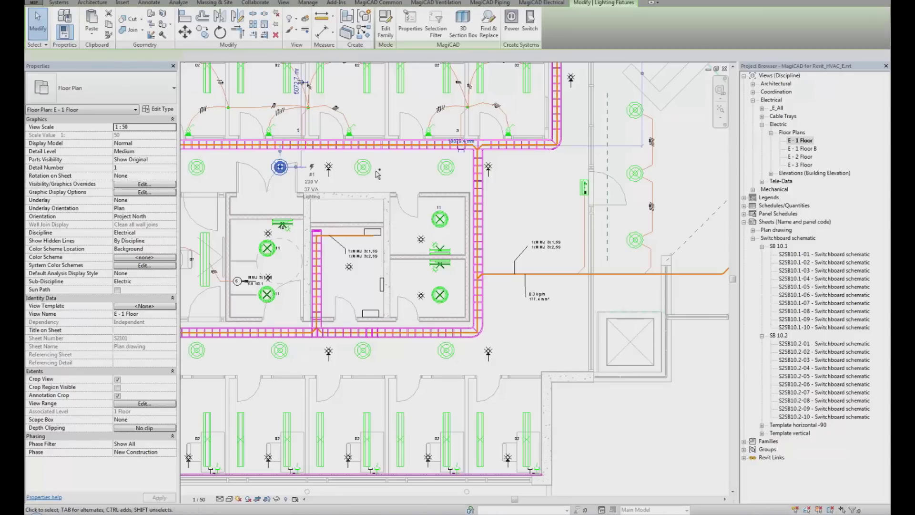
ctrl+click(363, 167)
ctrl+click(447, 166)
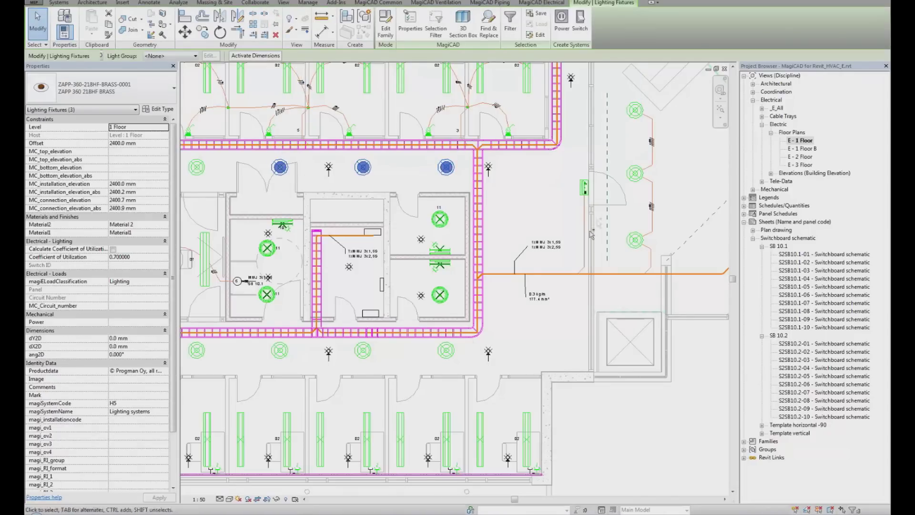
click(562, 22)
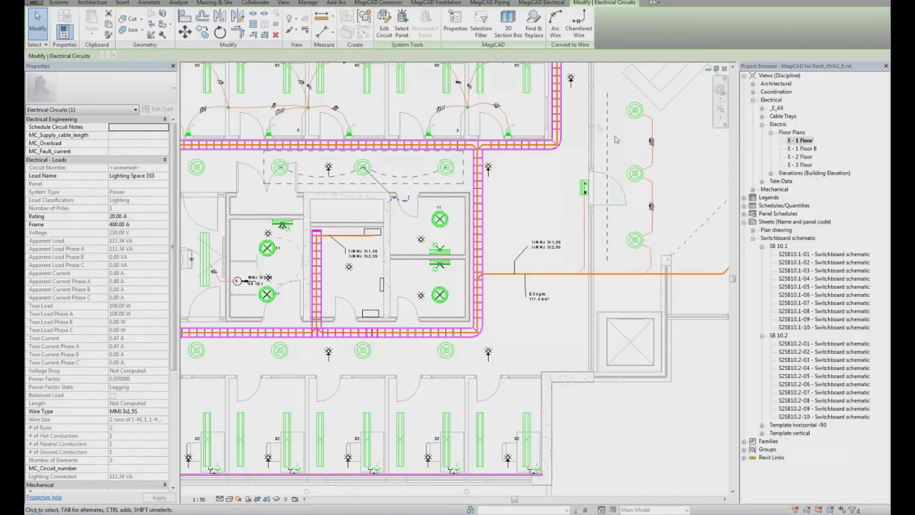
click(402, 28)
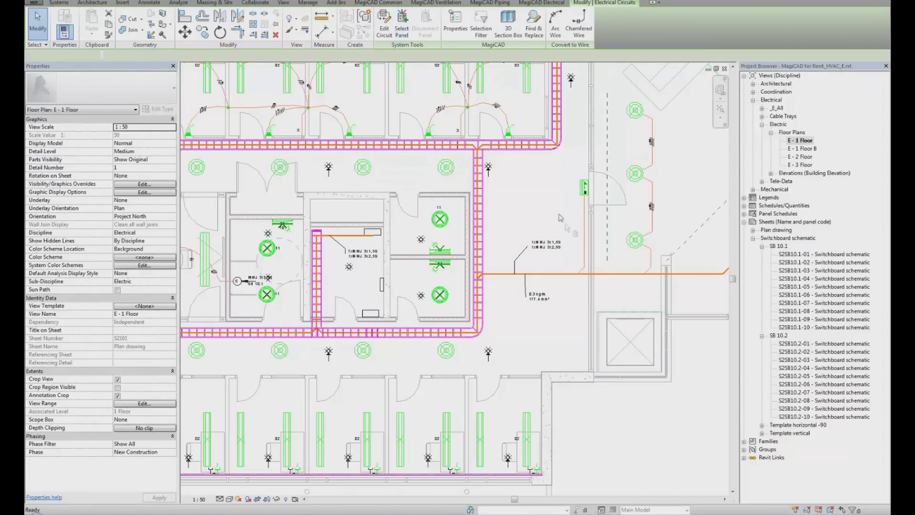
click(375, 233)
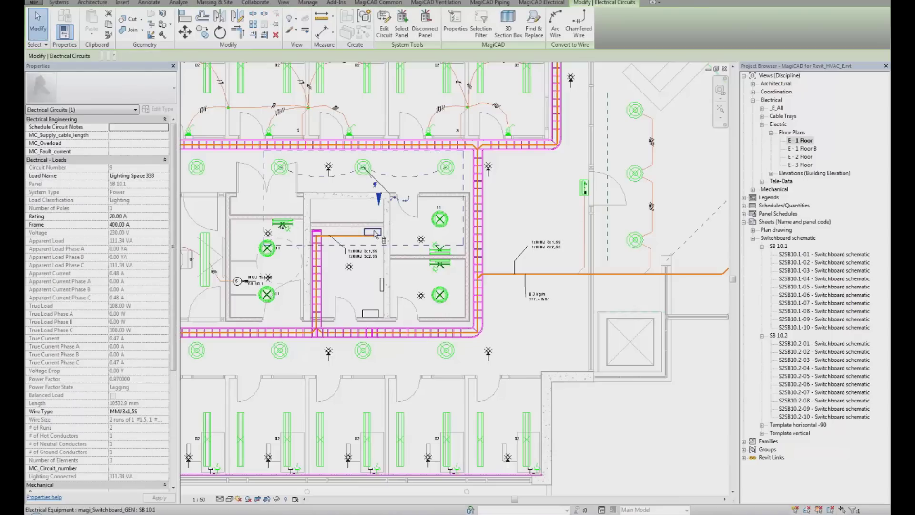
- Set the corridor lighting circuit's wire type to MMJ 3x1,5S and deselect the circuit
click(136, 413)
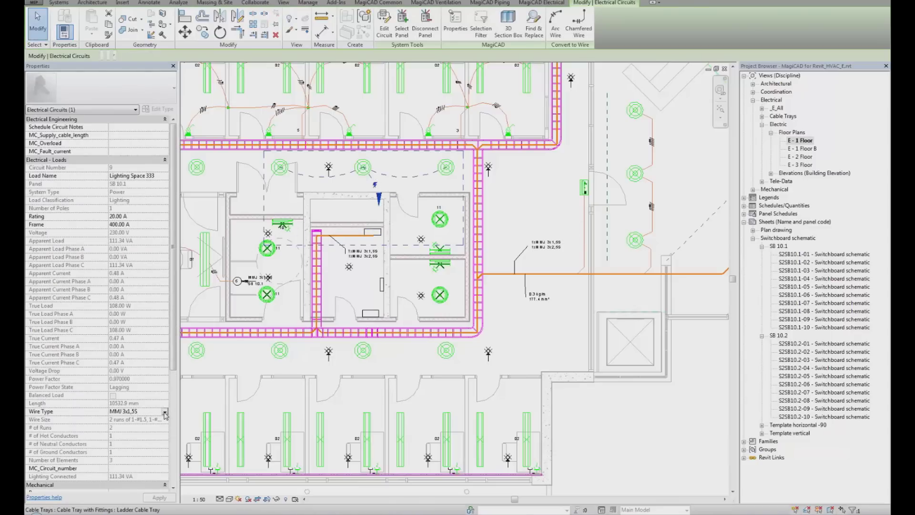
click(165, 413)
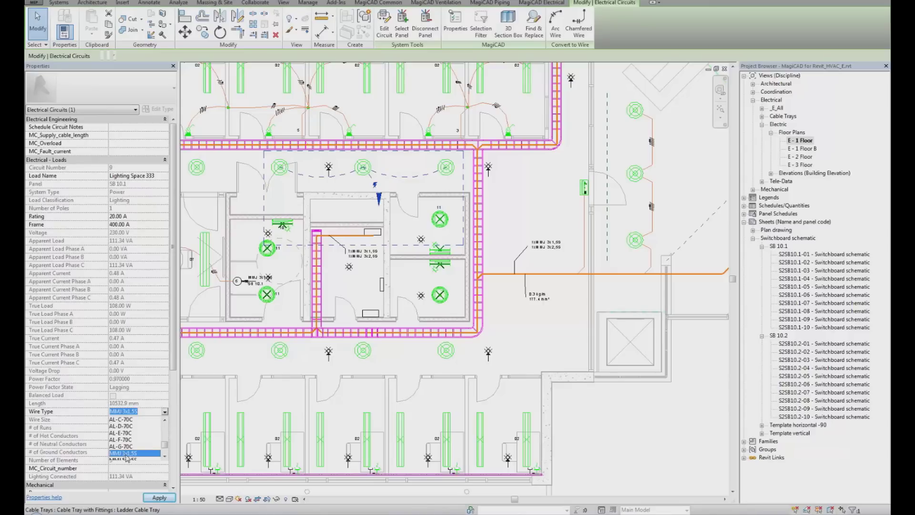
click(124, 454)
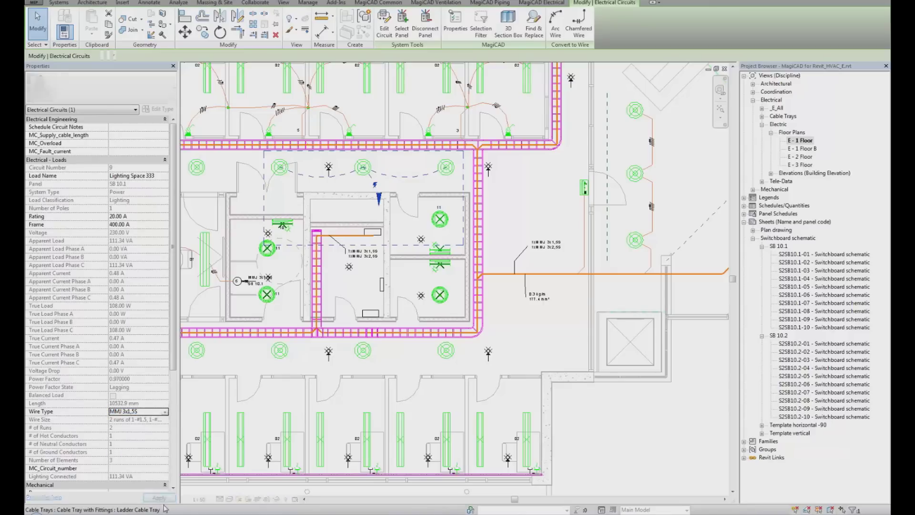
click(518, 355)
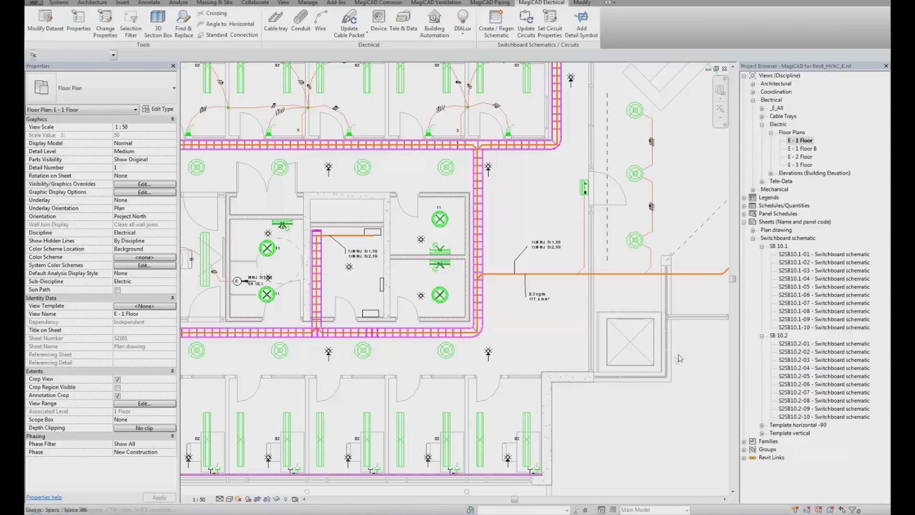
- Regenerate the switchboard schematic for panel SB 10.1 to include the added lighting circuit
click(495, 34)
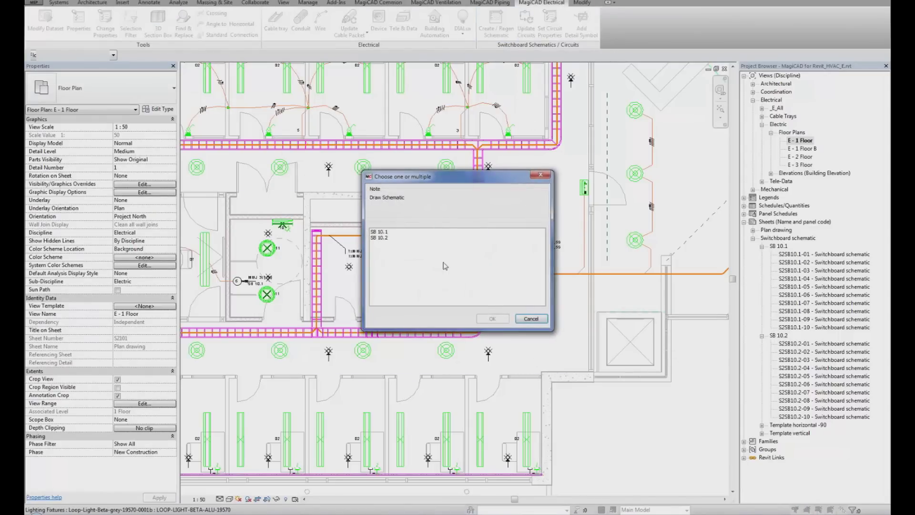
click(375, 232)
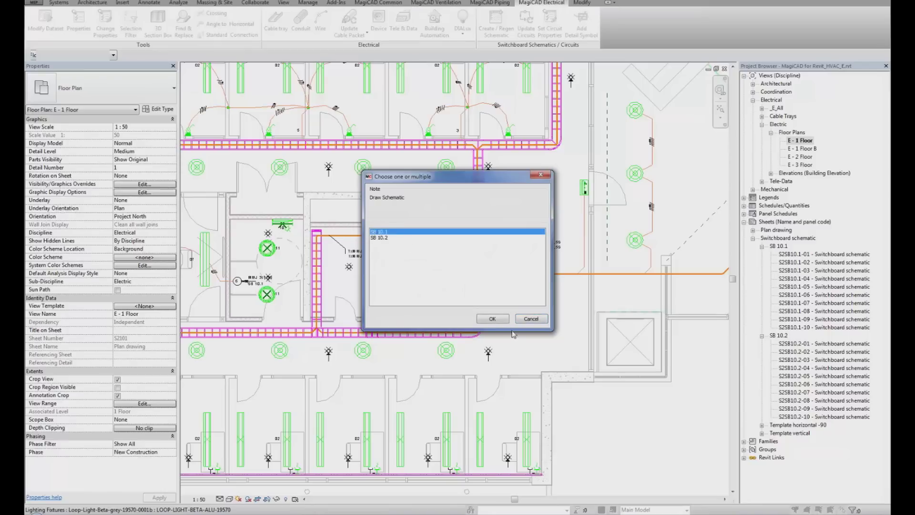
click(493, 319)
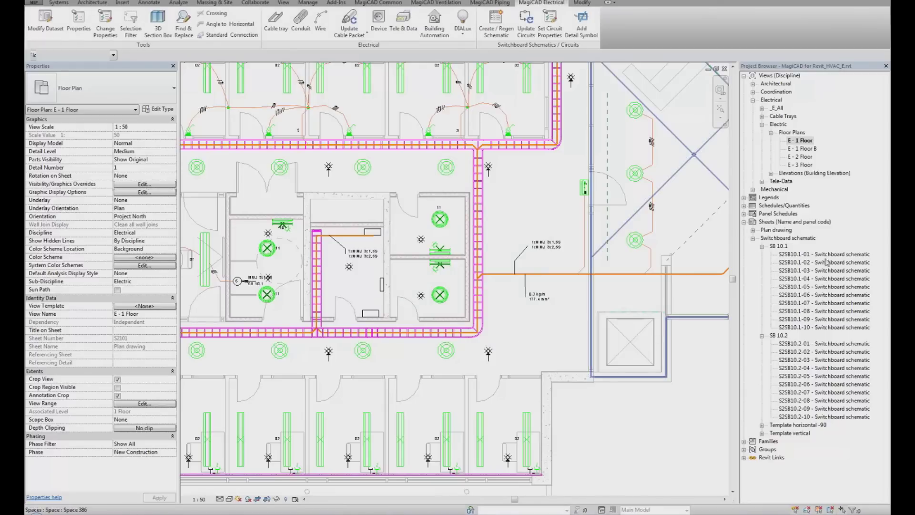
- Open schematic sheet S2SB10.1-02 and inspect the new circuit's row in the table
double_click(823, 263)
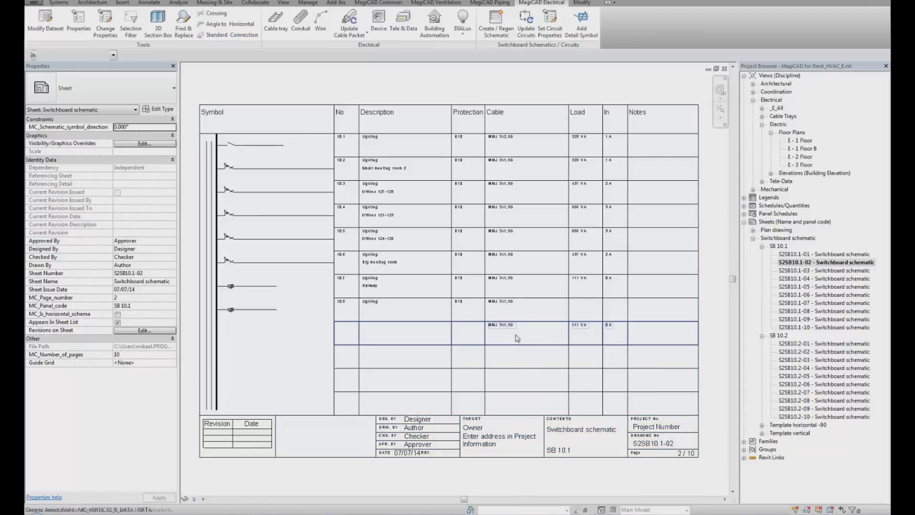
scroll(514, 336, up, 3)
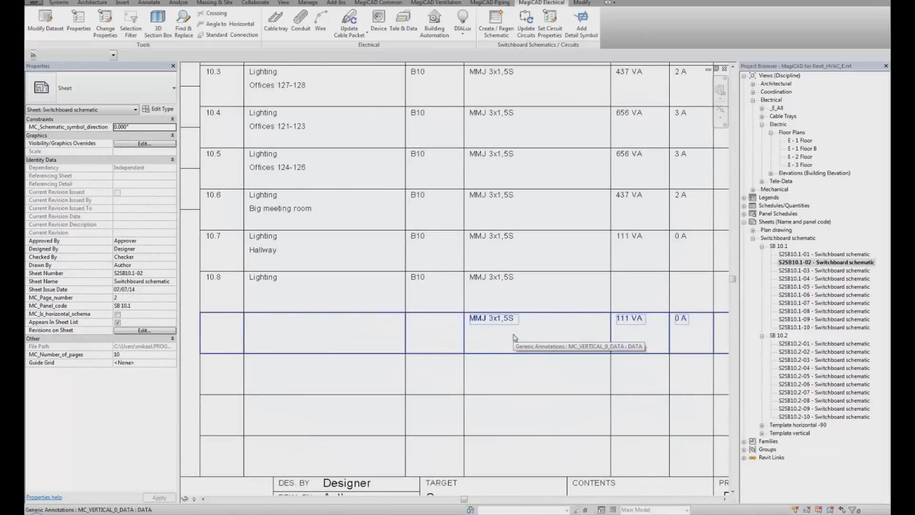
scroll(514, 336, down, 2)
scroll(546, 273, down, 2)
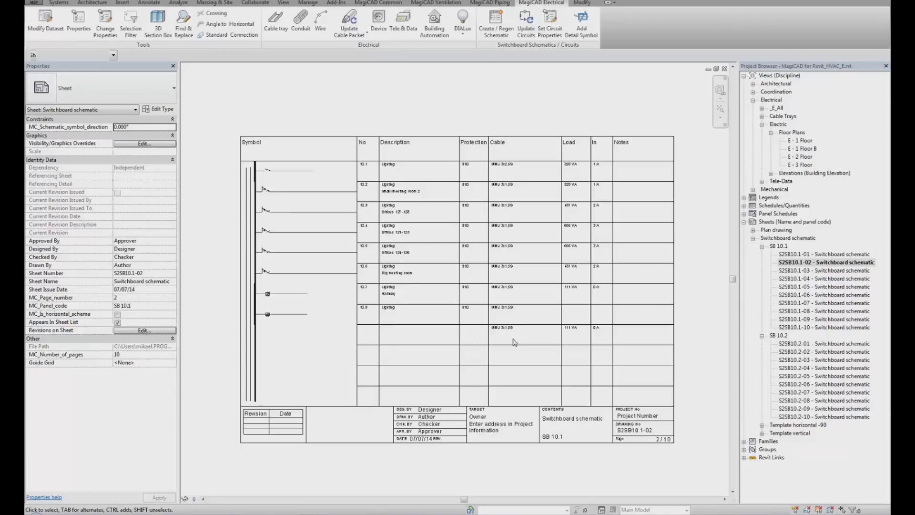
- Open the circuit properties for schematic panel SB 10.1 and select the circuit with order number 9
click(551, 37)
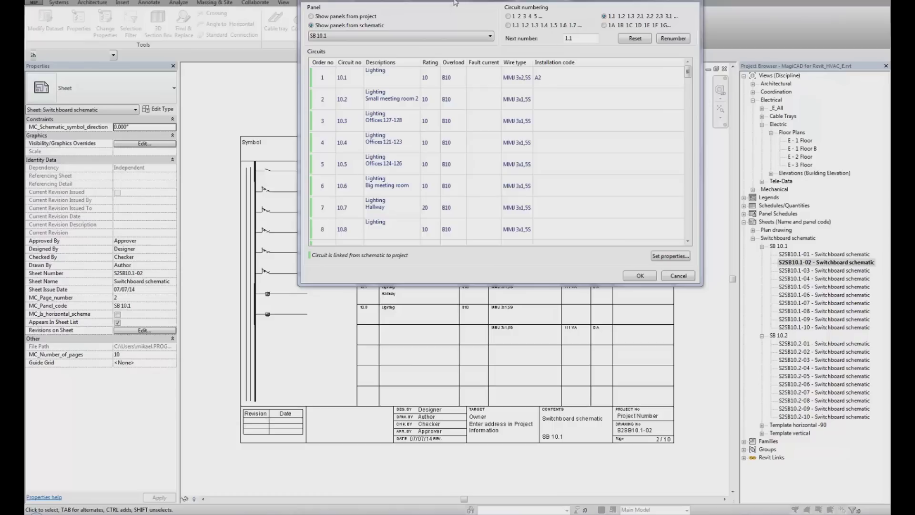
click(381, 35)
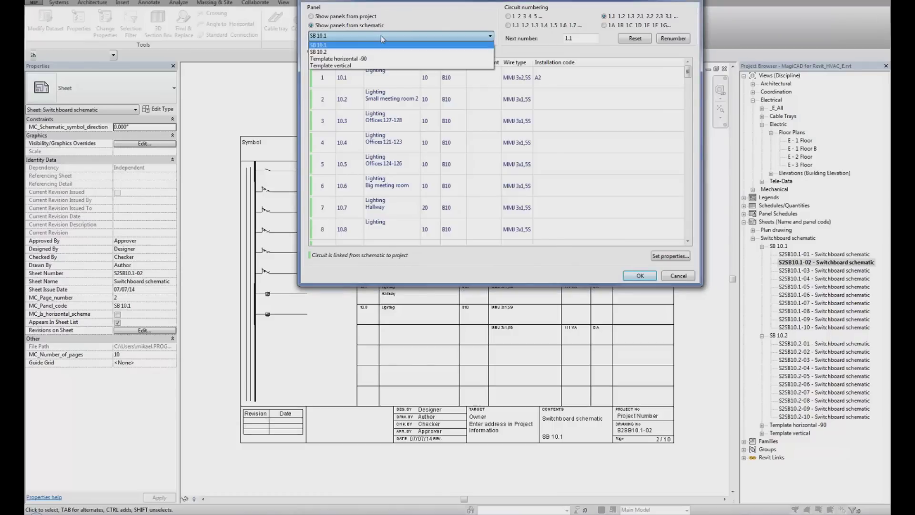
click(324, 45)
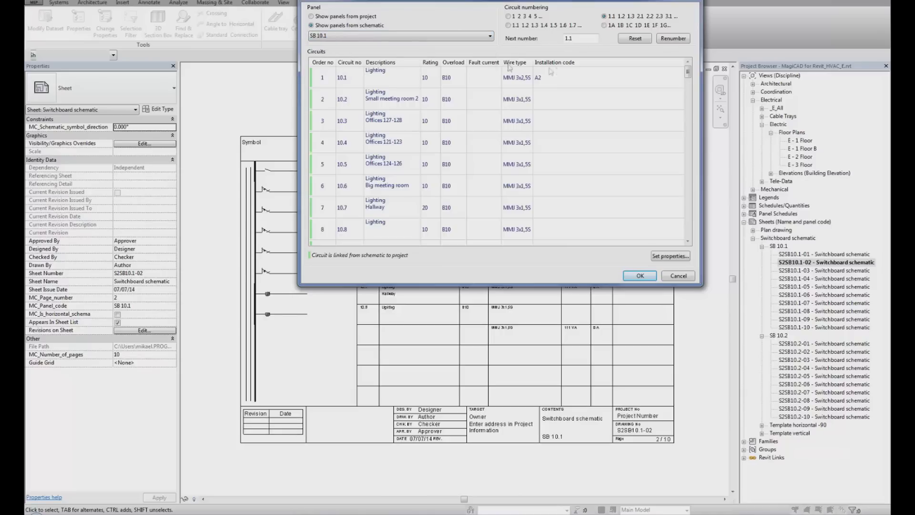
drag(690, 75, 691, 80)
mouse_move(348, 218)
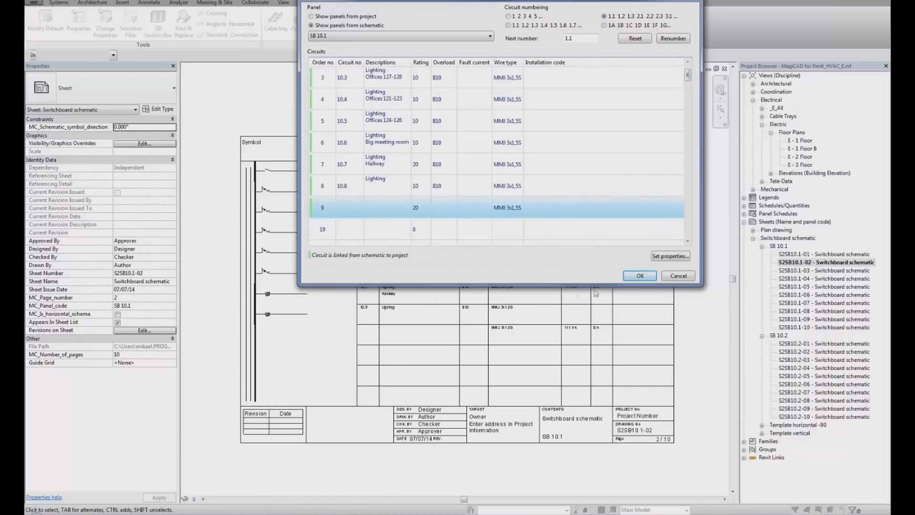
- Set circuit 9's wire type to MMJ 3x2,5S and its circuit type to Lighting 3~
click(667, 260)
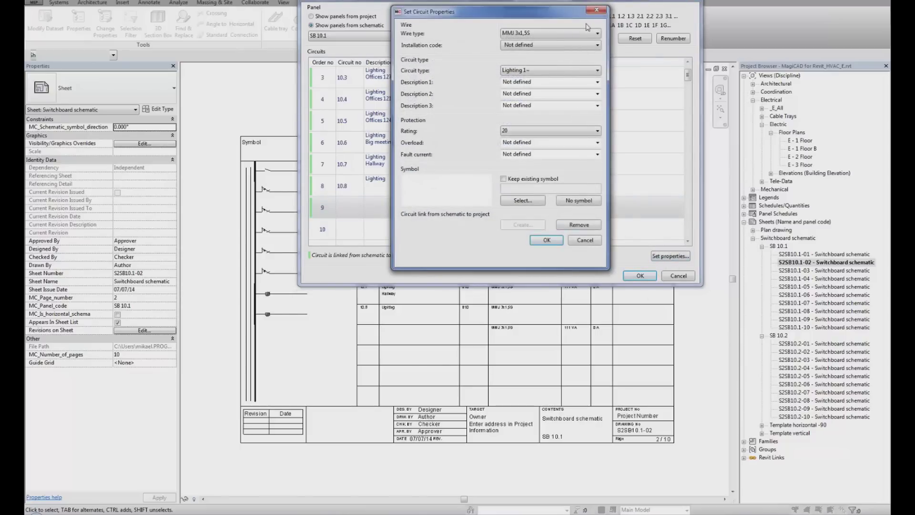
click(550, 34)
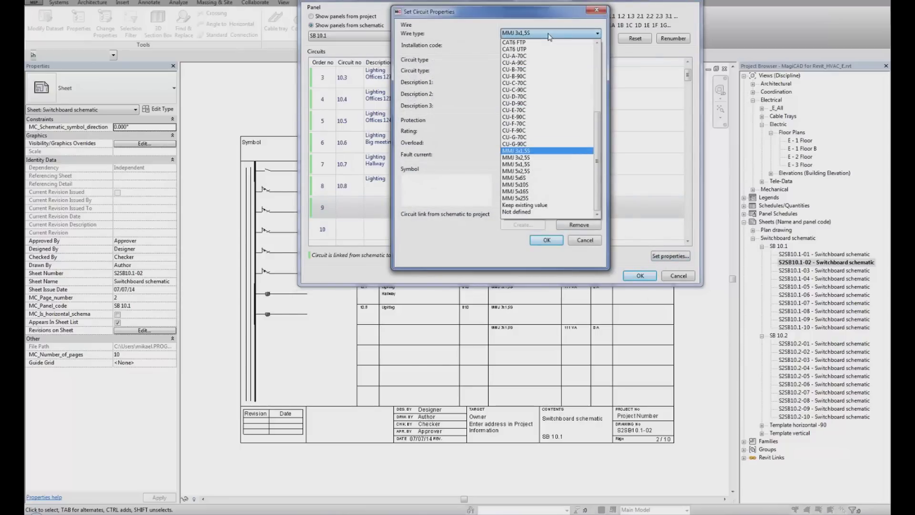
click(527, 158)
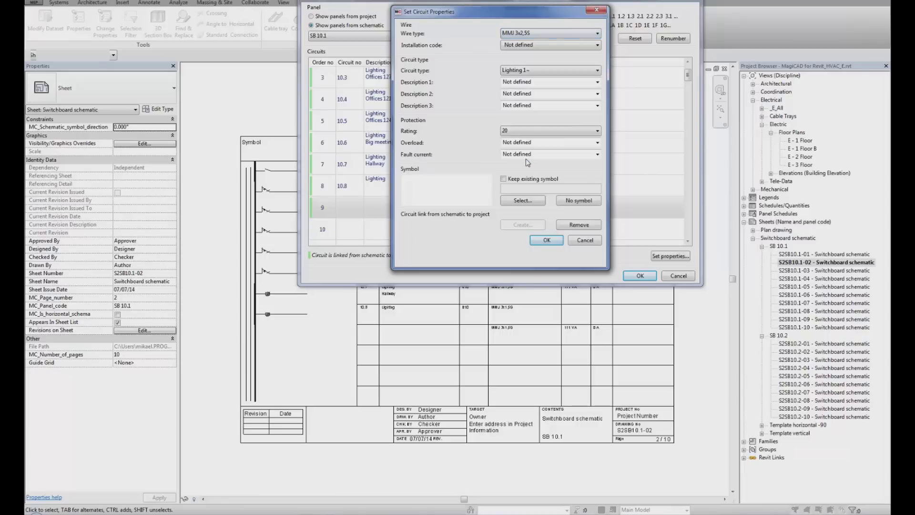
click(552, 72)
click(550, 87)
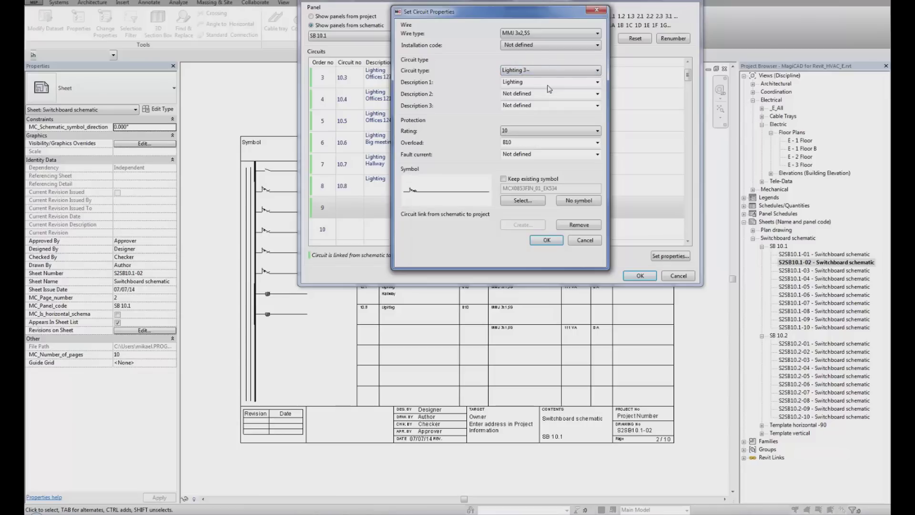
- Assign the "1-fas, tidur" symbol from the SWE series to circuit 9 and apply its circuit properties
click(522, 201)
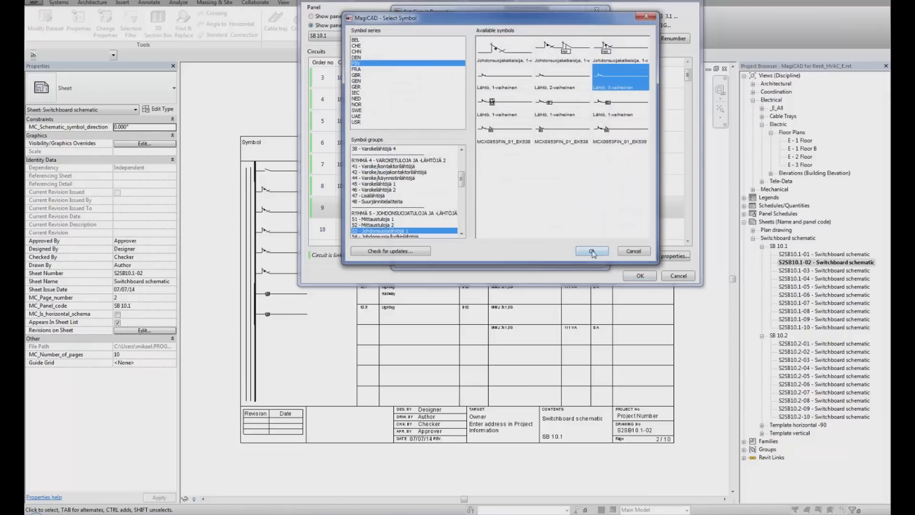
click(362, 110)
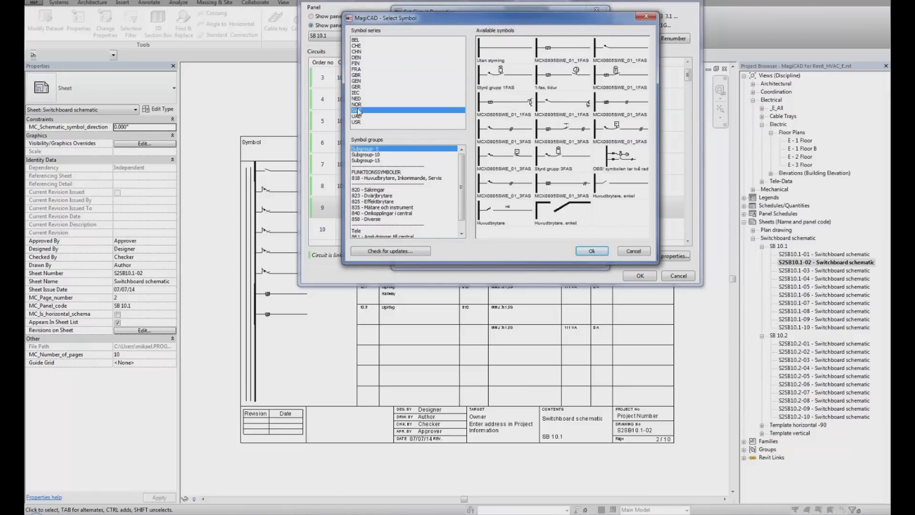
click(558, 78)
click(594, 255)
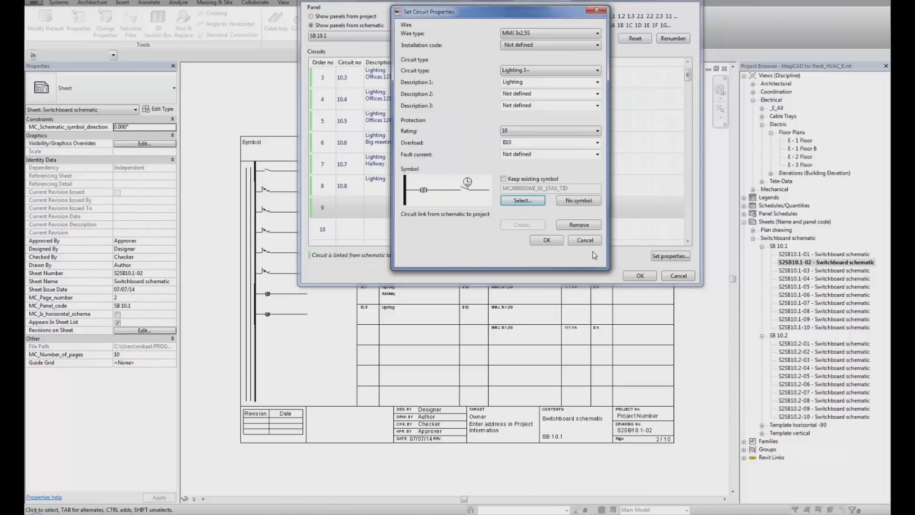
click(554, 240)
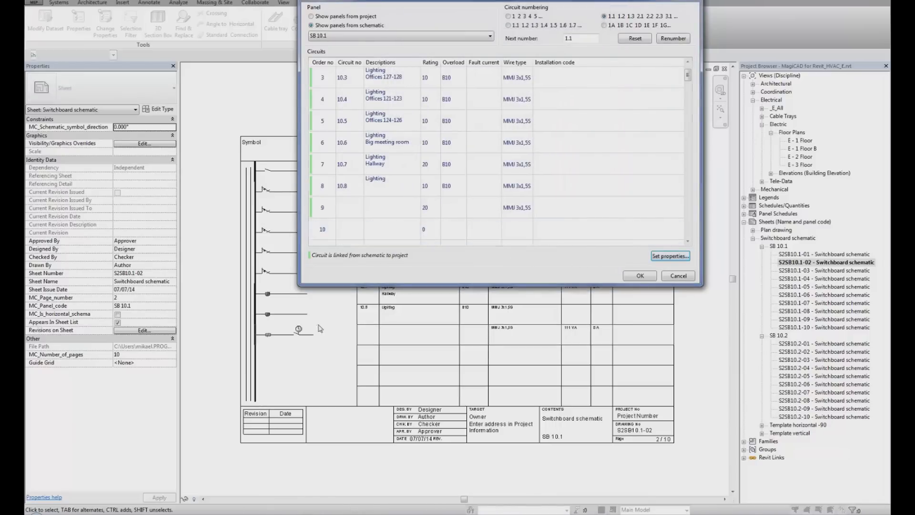
click(273, 339)
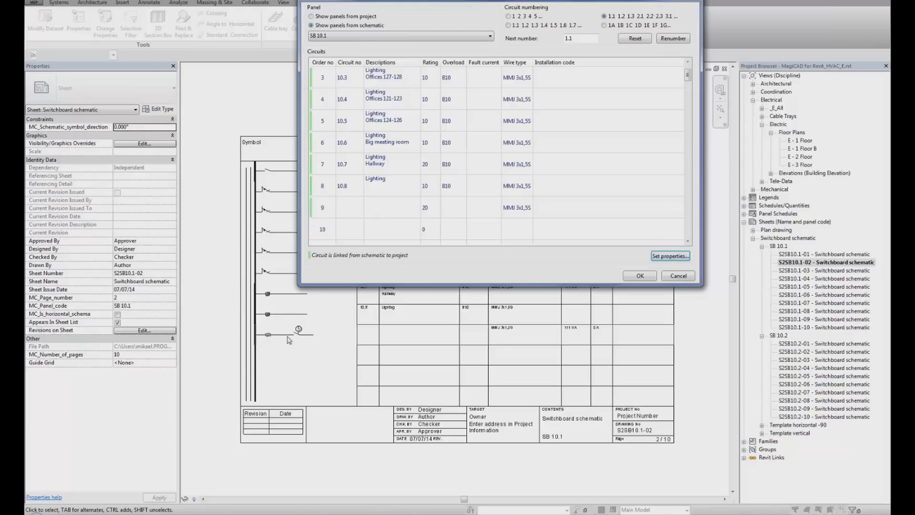
- Close the circuit properties, then renumber circuits 1 to 9 of schematic panel SB 10.1 from 1.1 in the 1.1 1.2 1.3 2.1 2.2 2.3 sequence
click(640, 276)
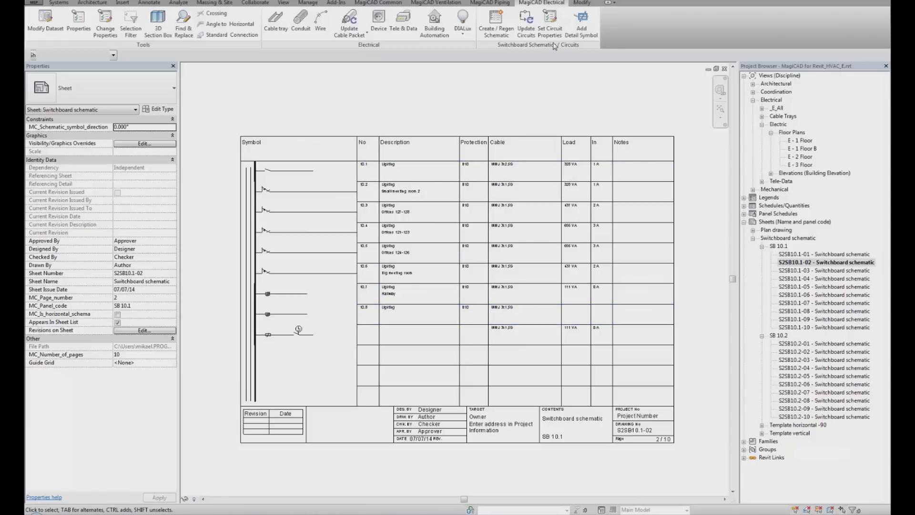
click(550, 23)
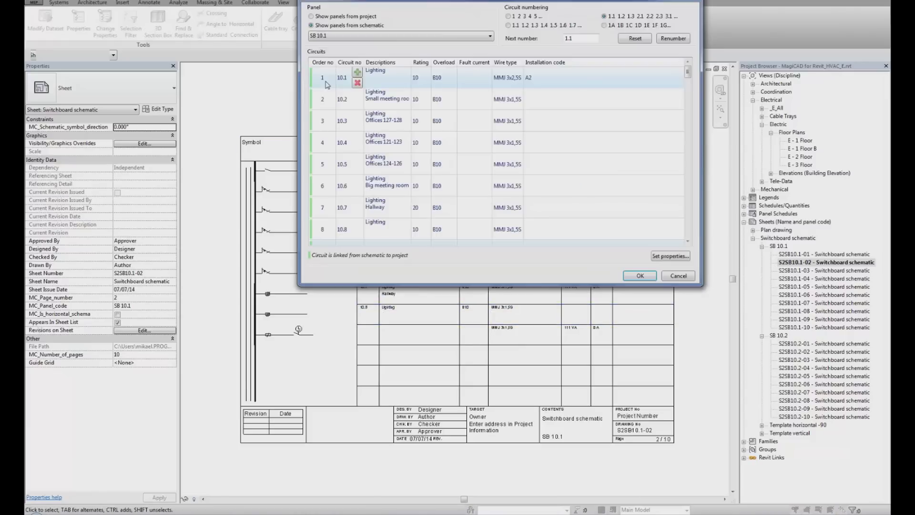
click(327, 84)
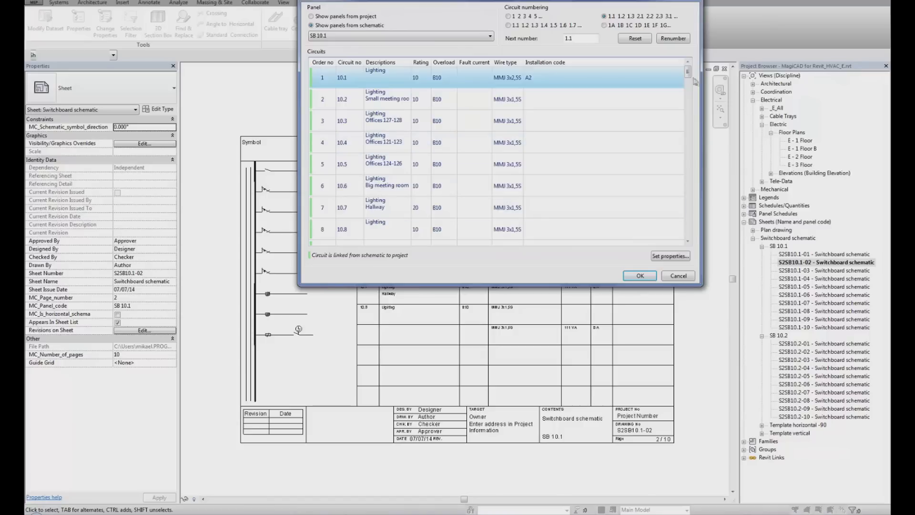
scroll(693, 237, down, 2)
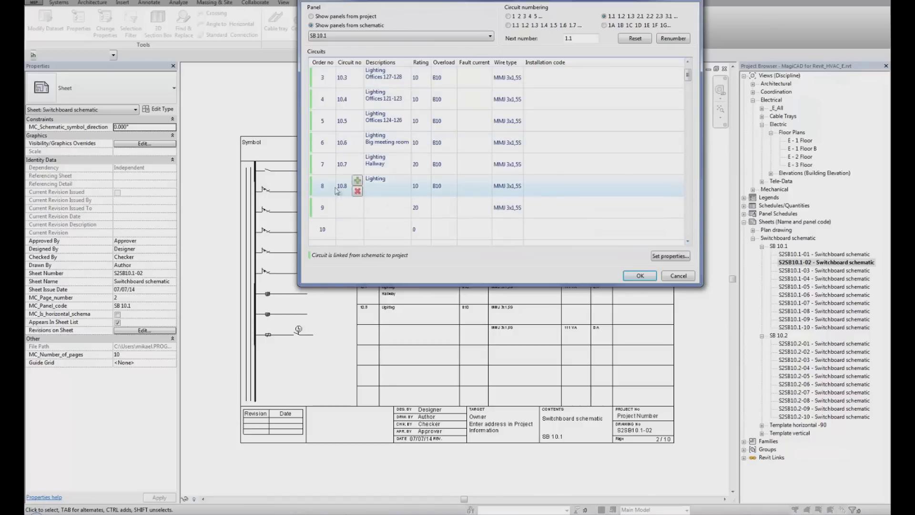
shift+click(327, 210)
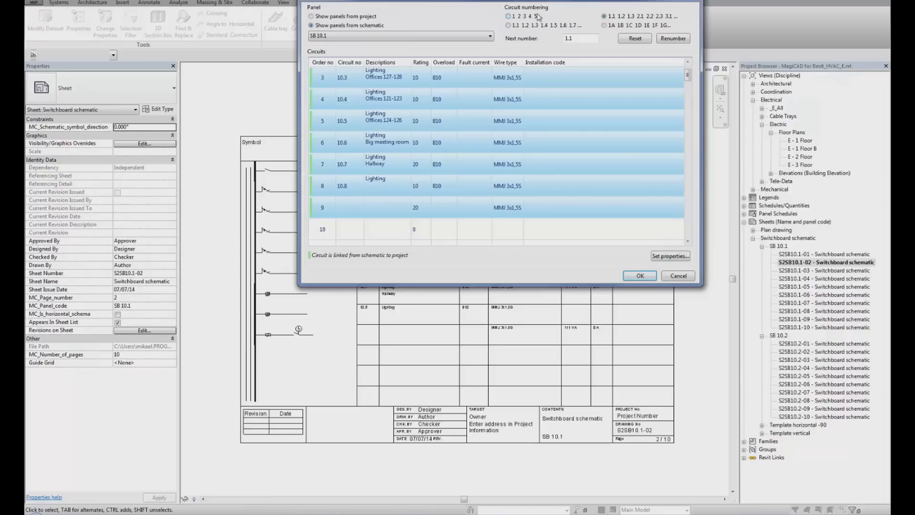
click(508, 25)
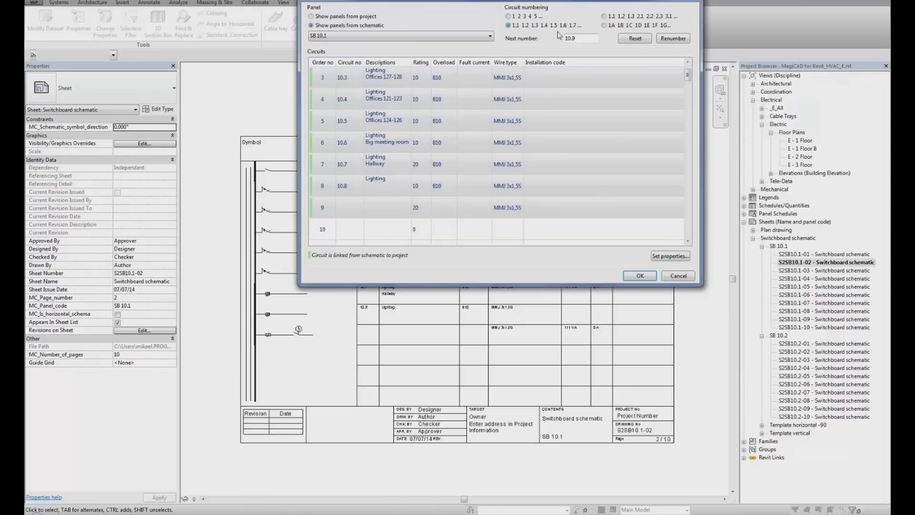
click(605, 17)
click(671, 39)
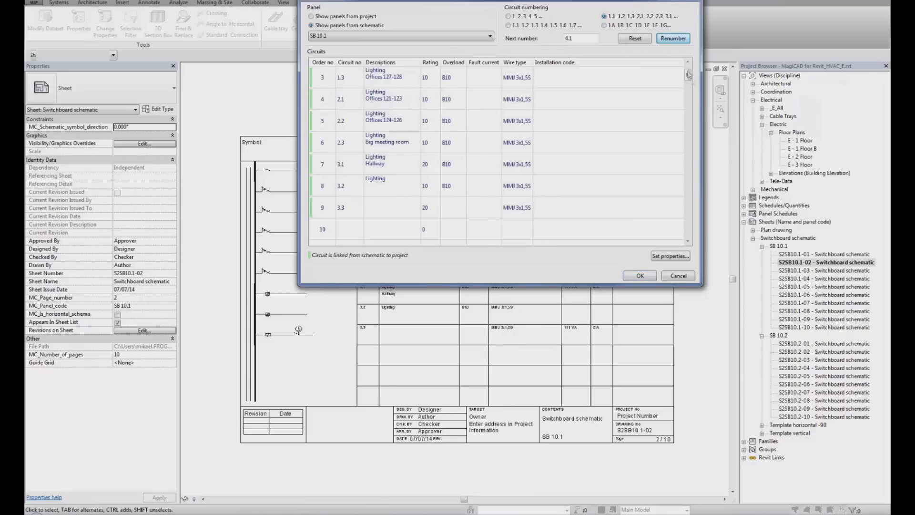
drag(689, 76, 689, 71)
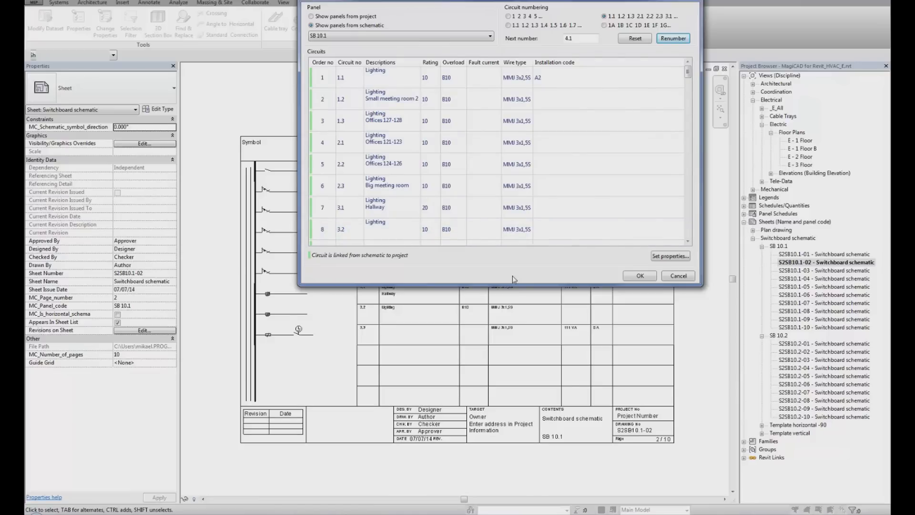
click(640, 276)
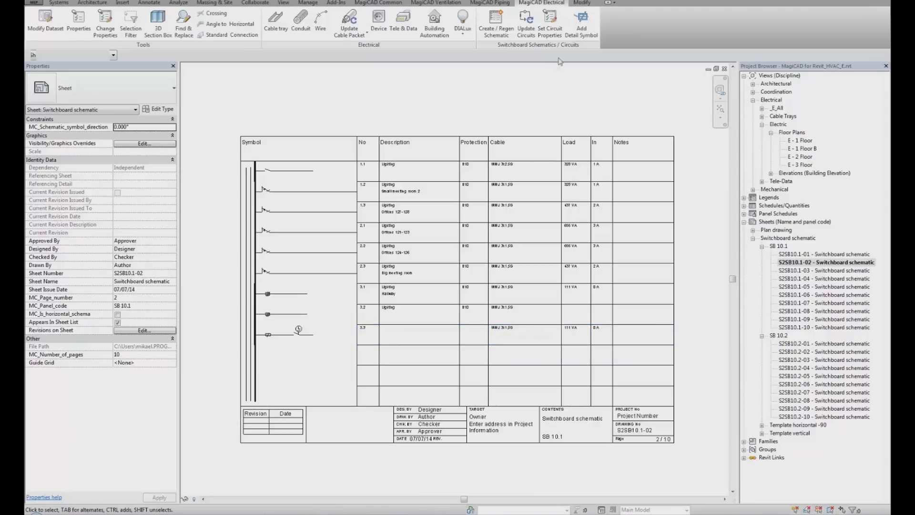
- Run Update Circuits for switchboard SB 10.1 to synchronize the schematic and project circuit data
click(525, 38)
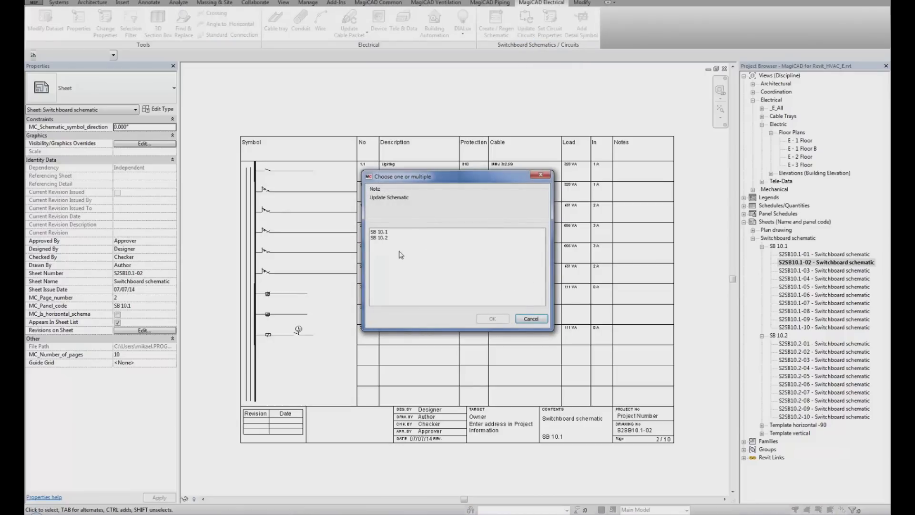
click(382, 232)
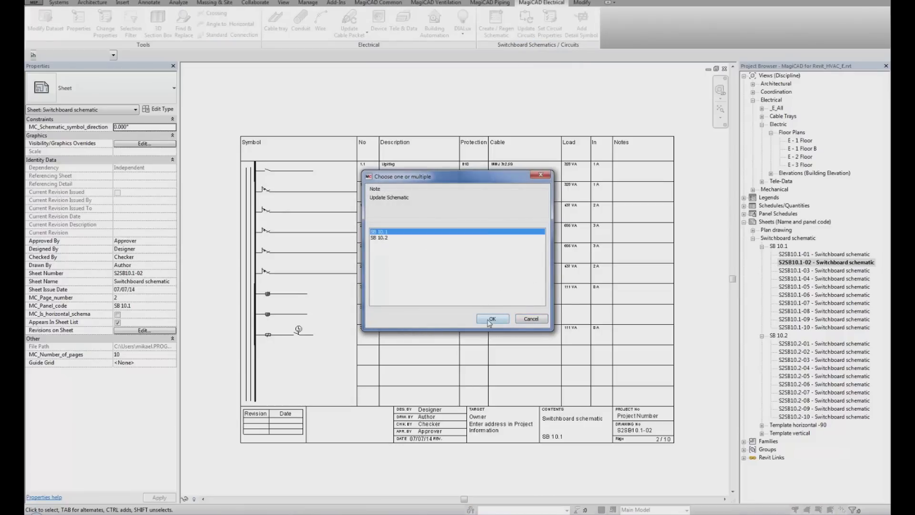
click(491, 318)
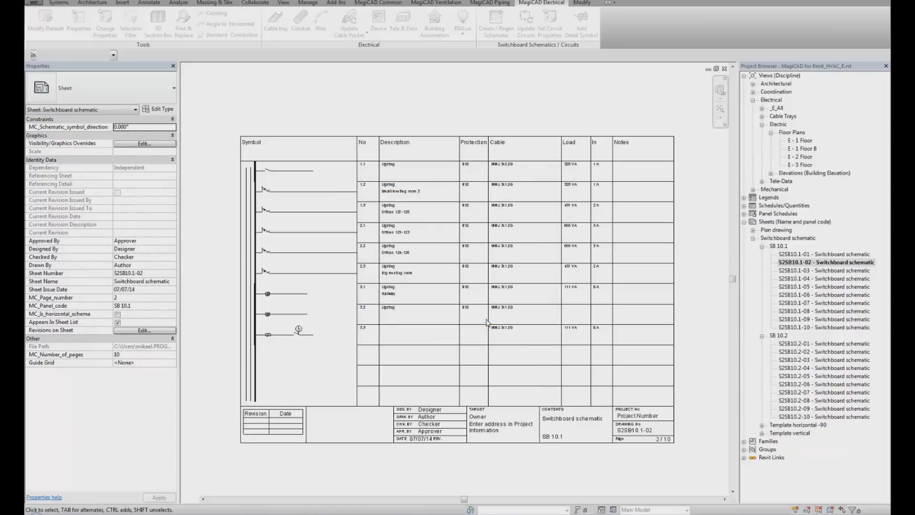
- Open floor plan E - 1 Floor and inspect the electrical circuit properties of a round light fixture in the upper corridor
double_click(802, 141)
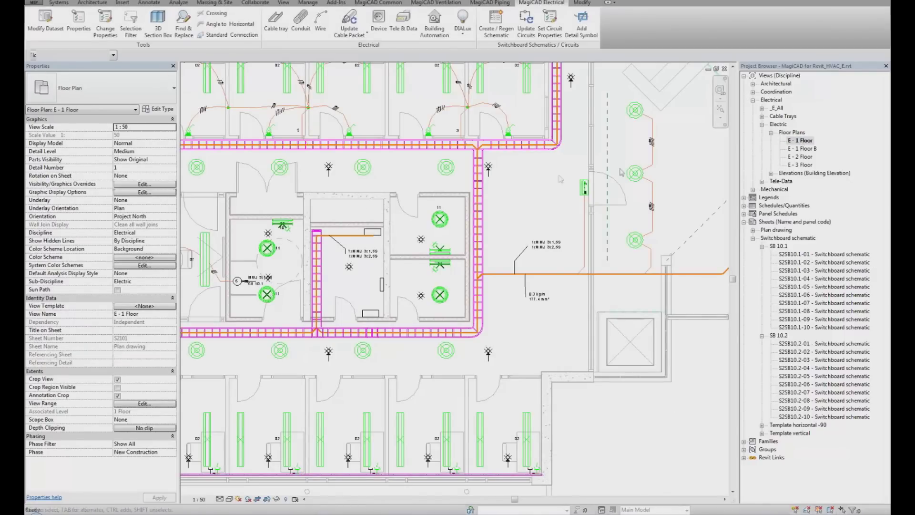
click(365, 169)
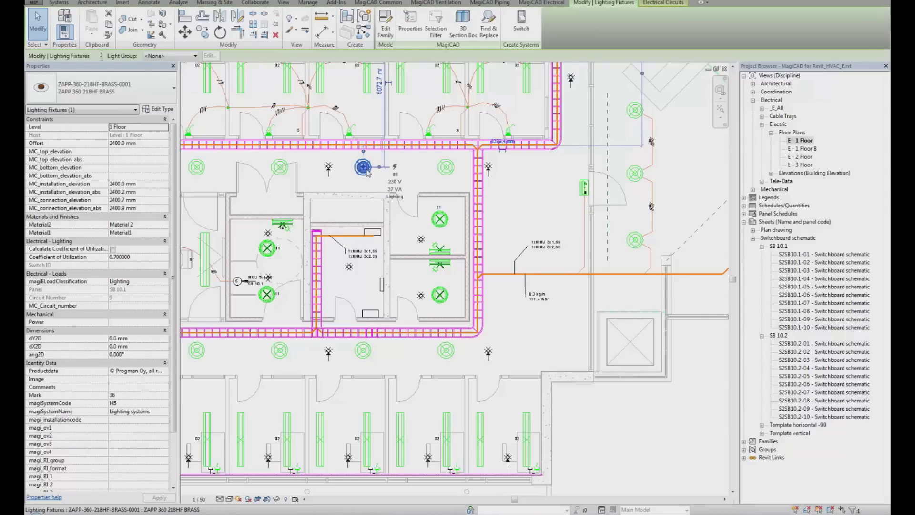
click(655, 6)
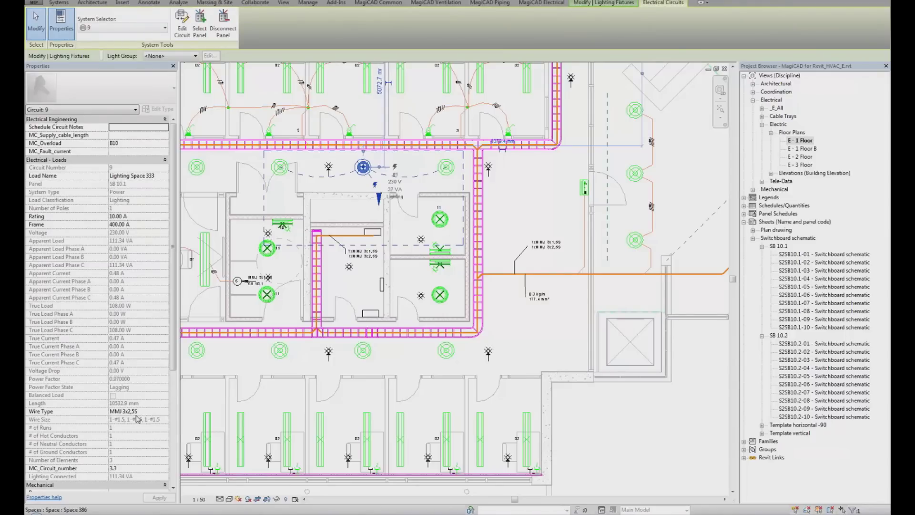
drag(173, 367, 172, 479)
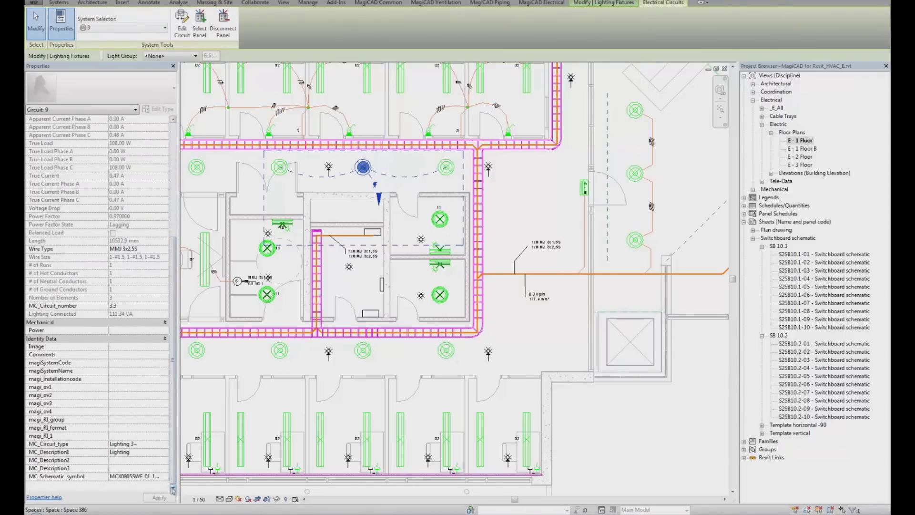